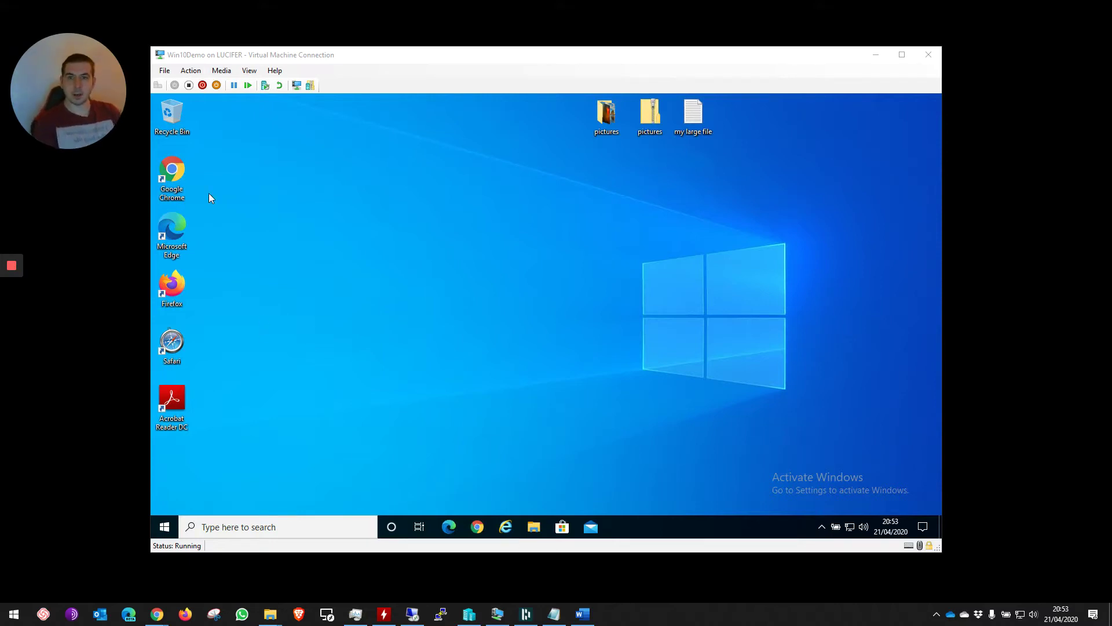
# - Launch Chrome and go to Google Drive through the Google apps grid
pyautogui.doubleClick(179, 168)
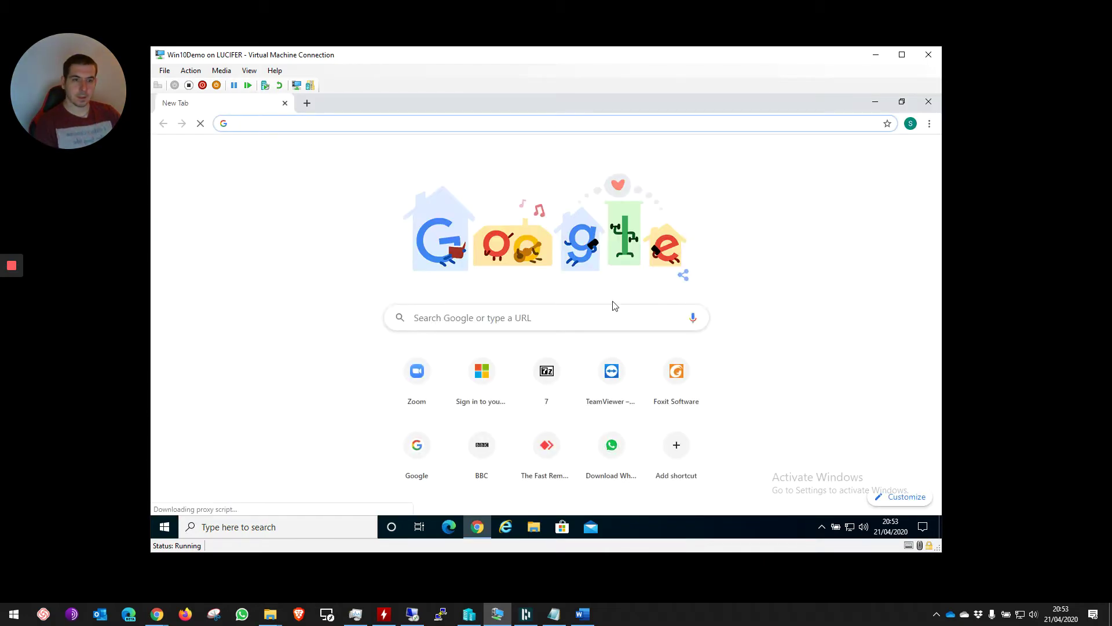
pyautogui.click(911, 124)
pyautogui.click(671, 186)
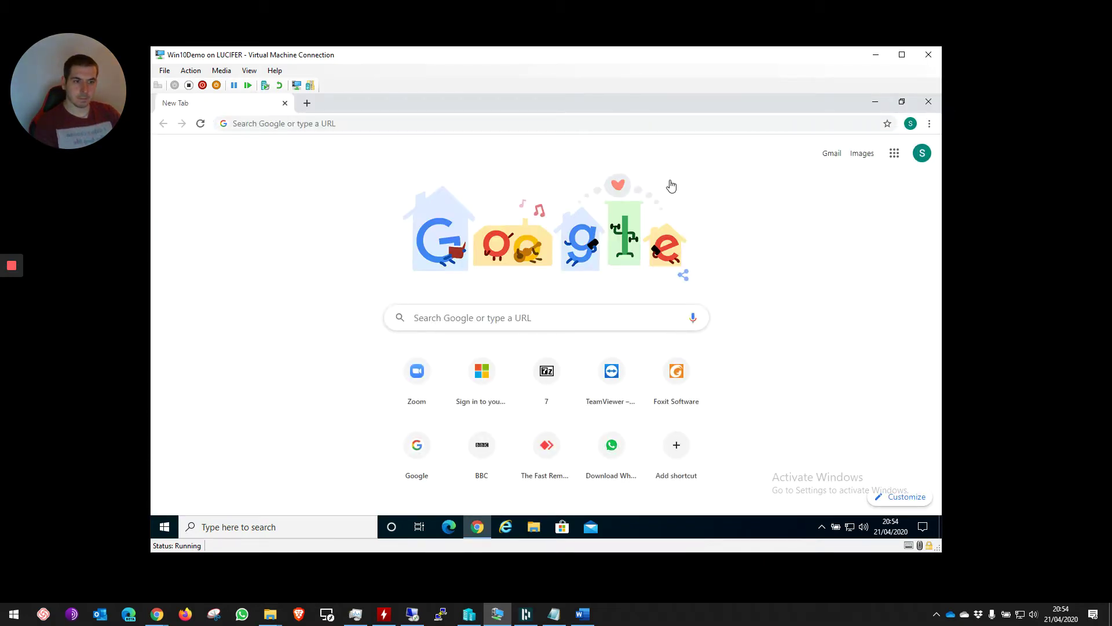
pyautogui.click(671, 185)
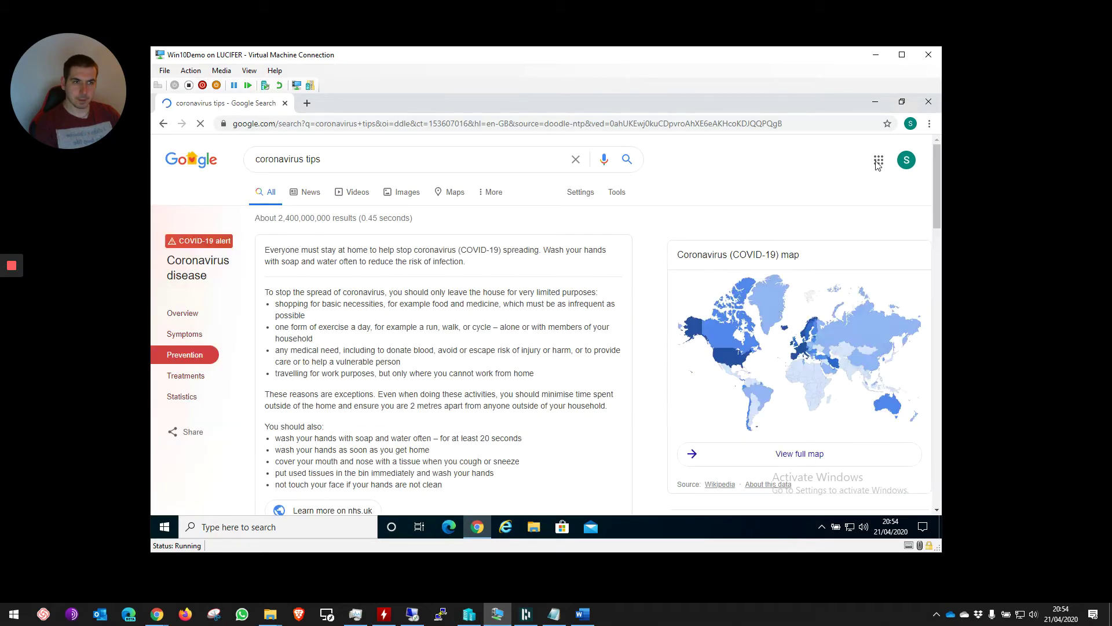
pyautogui.click(878, 162)
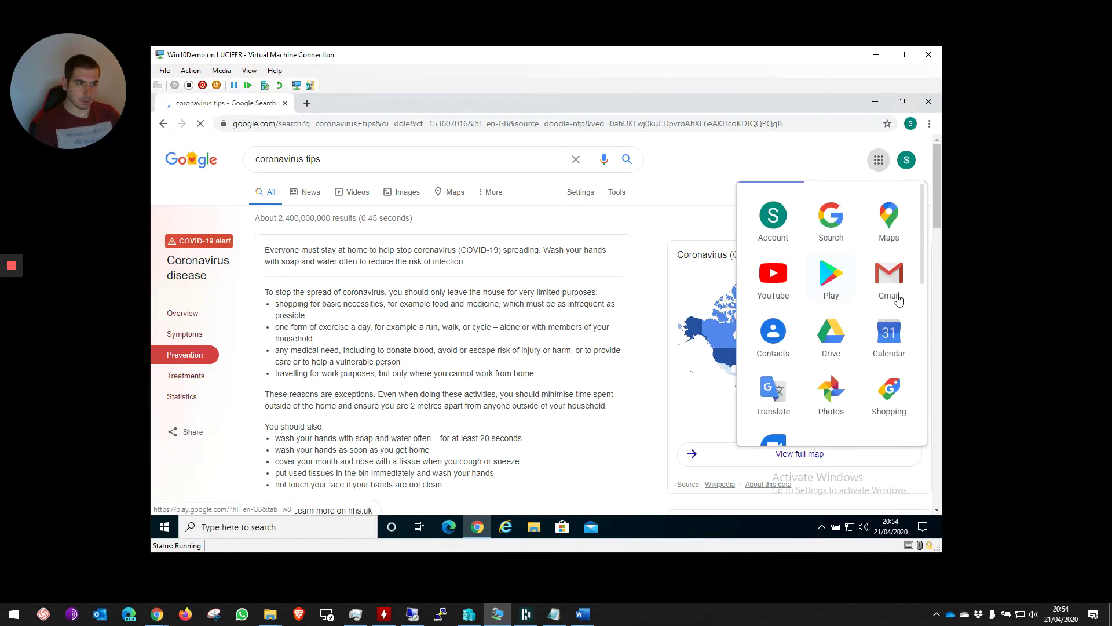
pyautogui.click(831, 335)
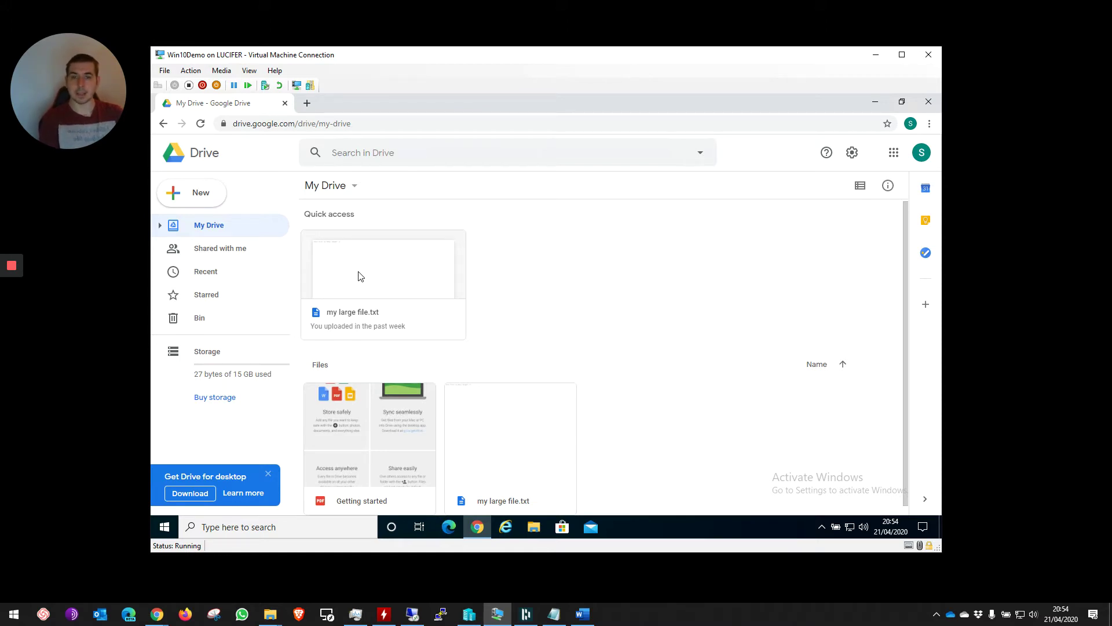
# - Select the 'my large file.txt' card under Quick access in My Drive
pyautogui.click(372, 283)
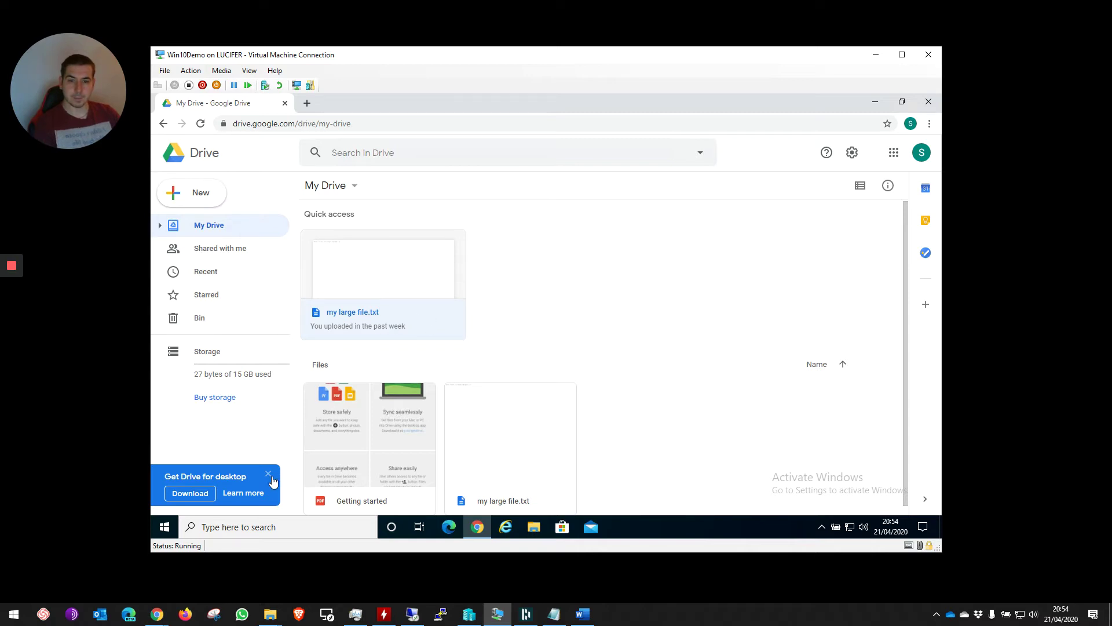
# - Preview 'my large file.txt', dismiss the commenting tip, and show its More actions menu
pyautogui.doubleClick(336, 315)
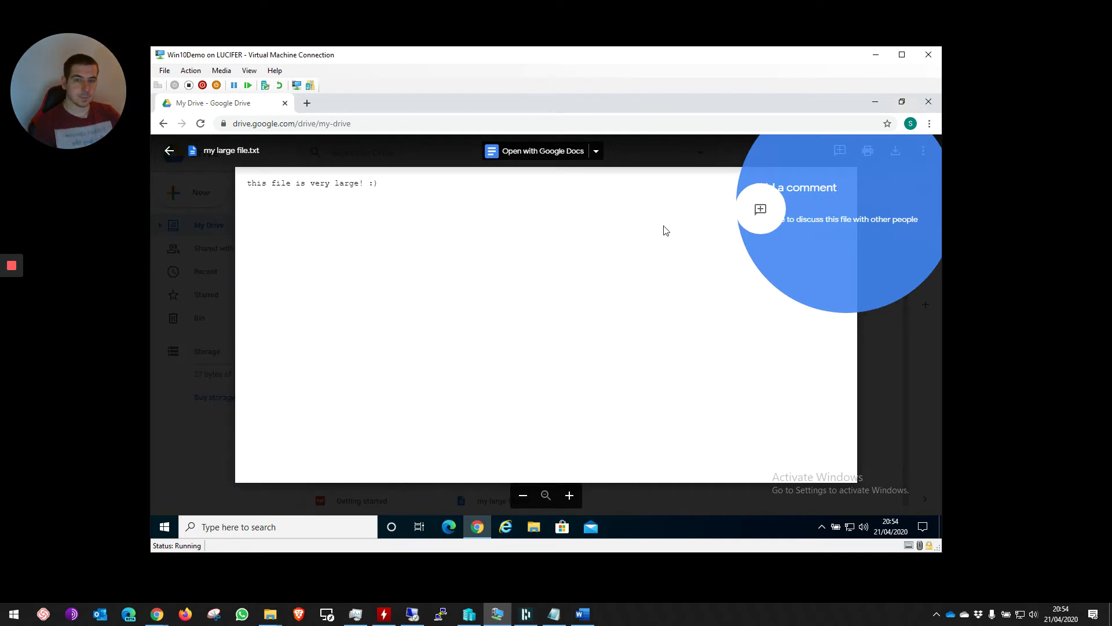
pyautogui.click(632, 235)
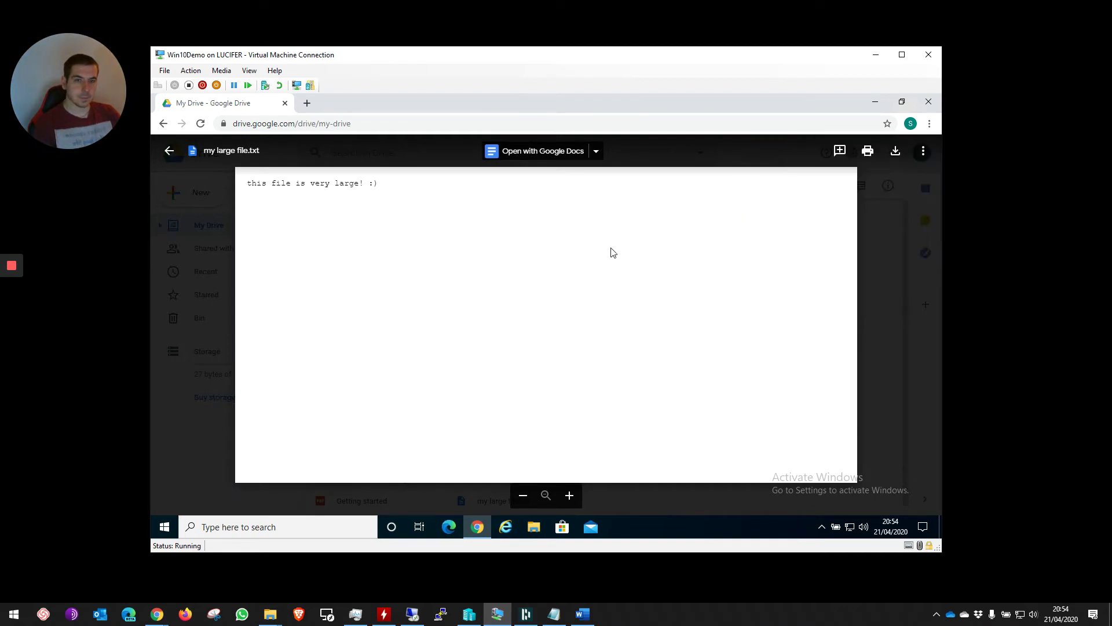
pyautogui.click(924, 159)
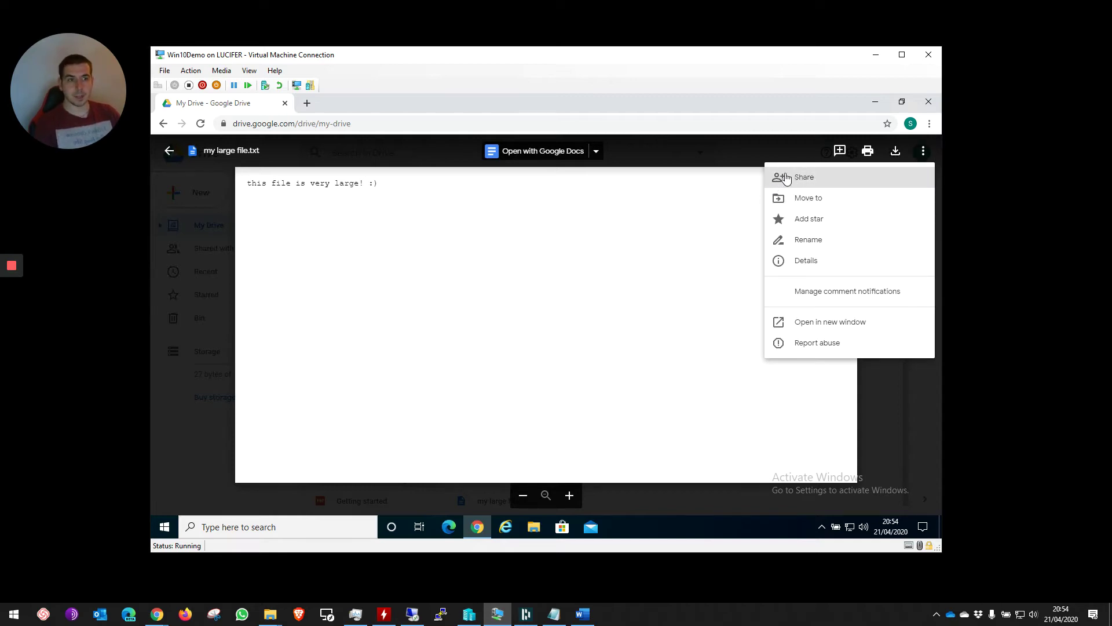
# - Add the collaborator's e-mail address as a recipient of 'my large file.txt' with Can edit permission
pyautogui.click(800, 178)
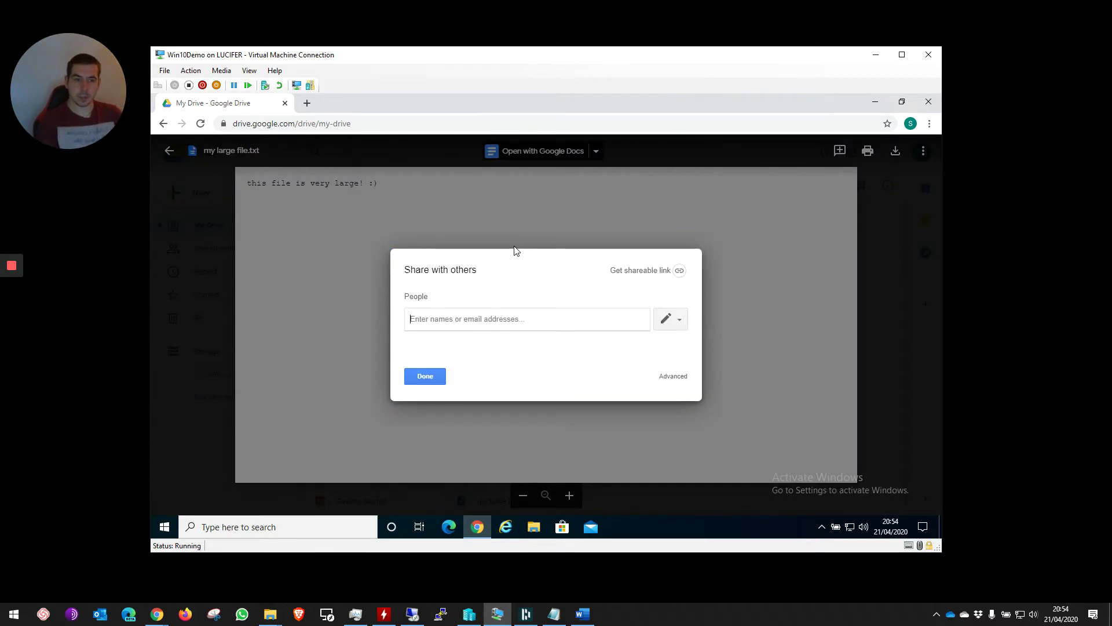
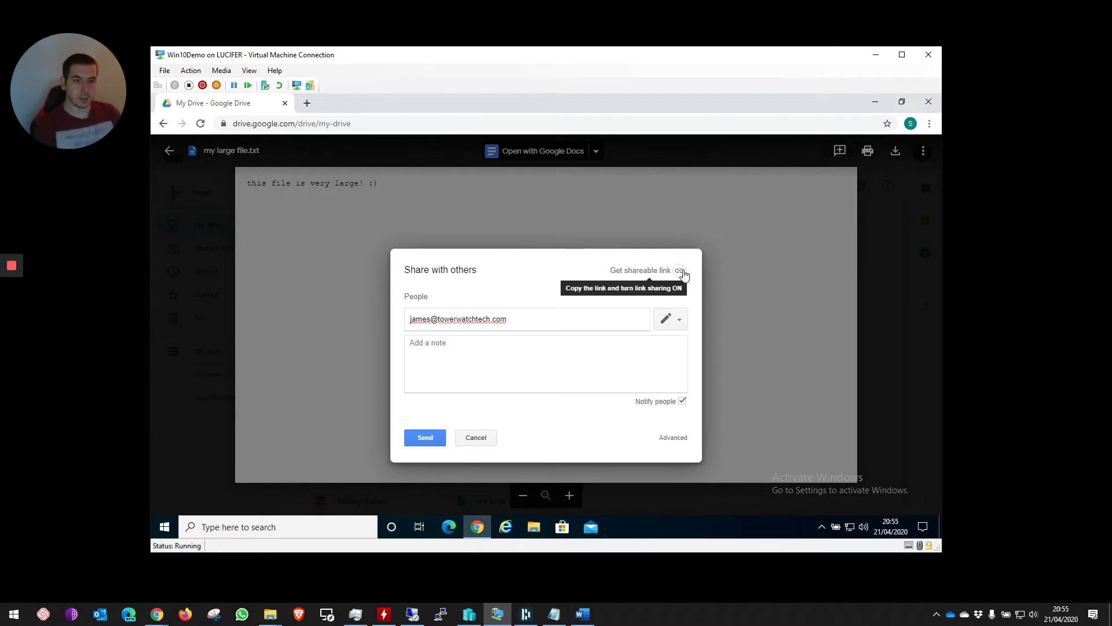
pyautogui.click(682, 319)
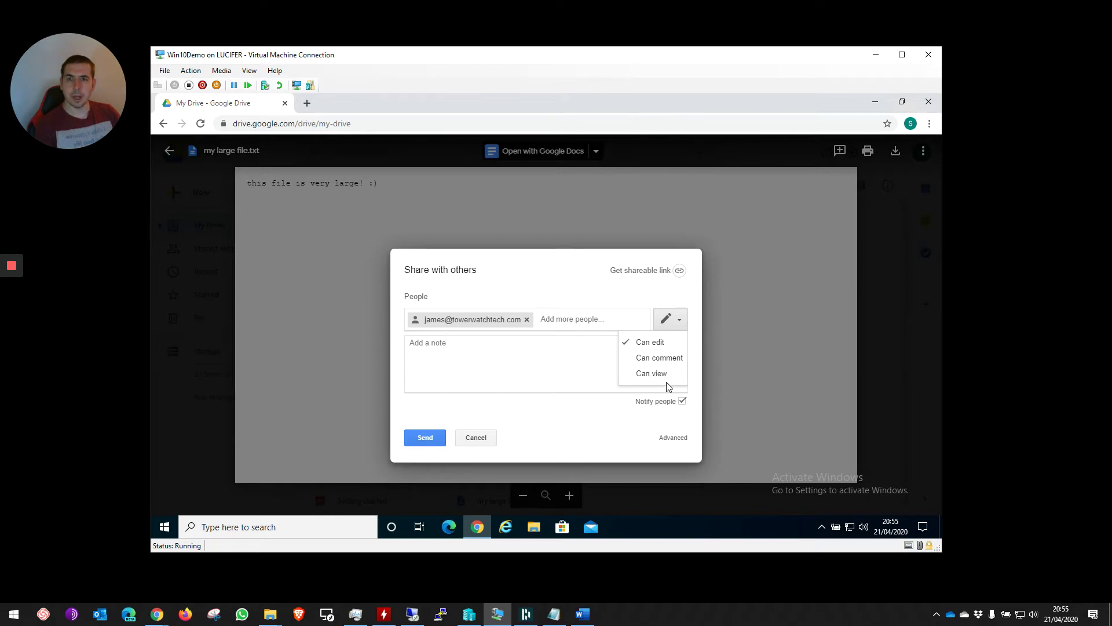
pyautogui.click(585, 363)
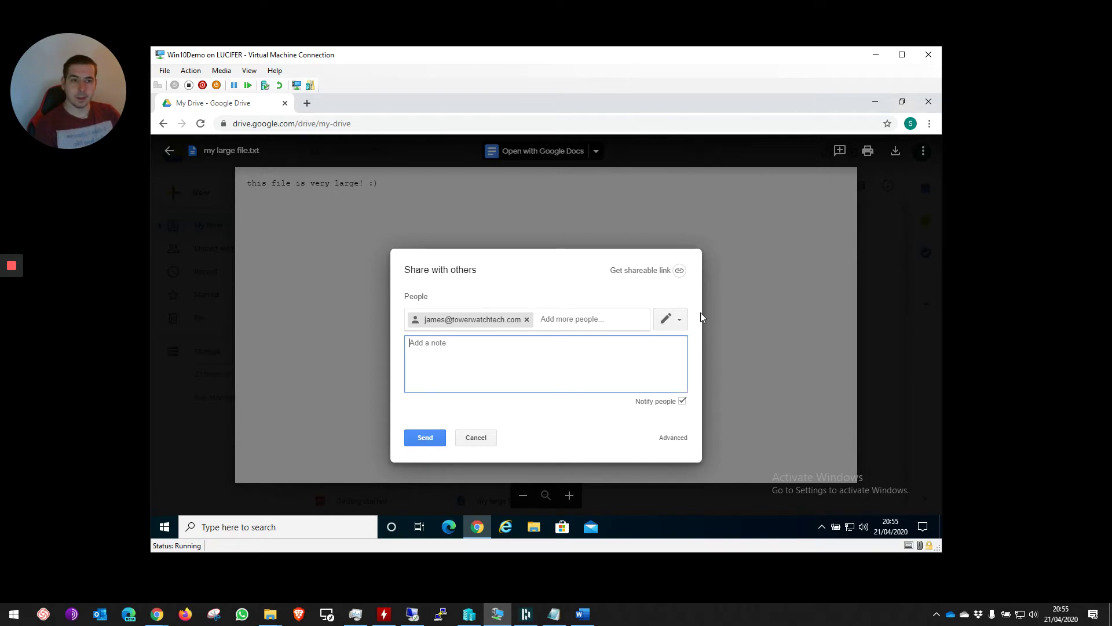
# - Create a shareable link, then set link sharing to OFF – only specific people can access
pyautogui.click(680, 271)
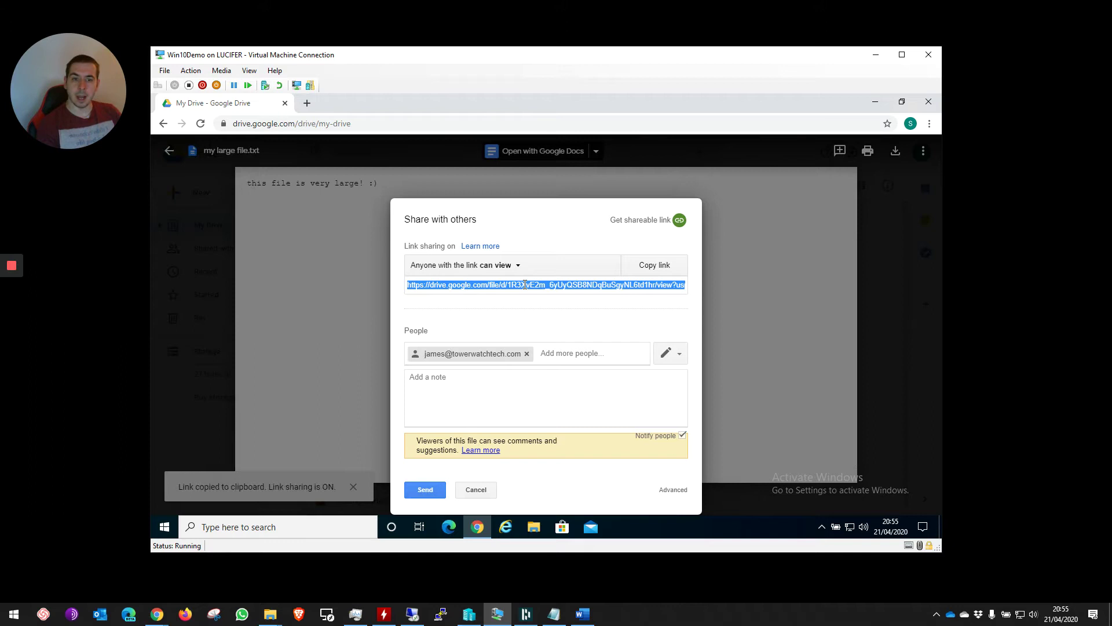
pyautogui.click(488, 264)
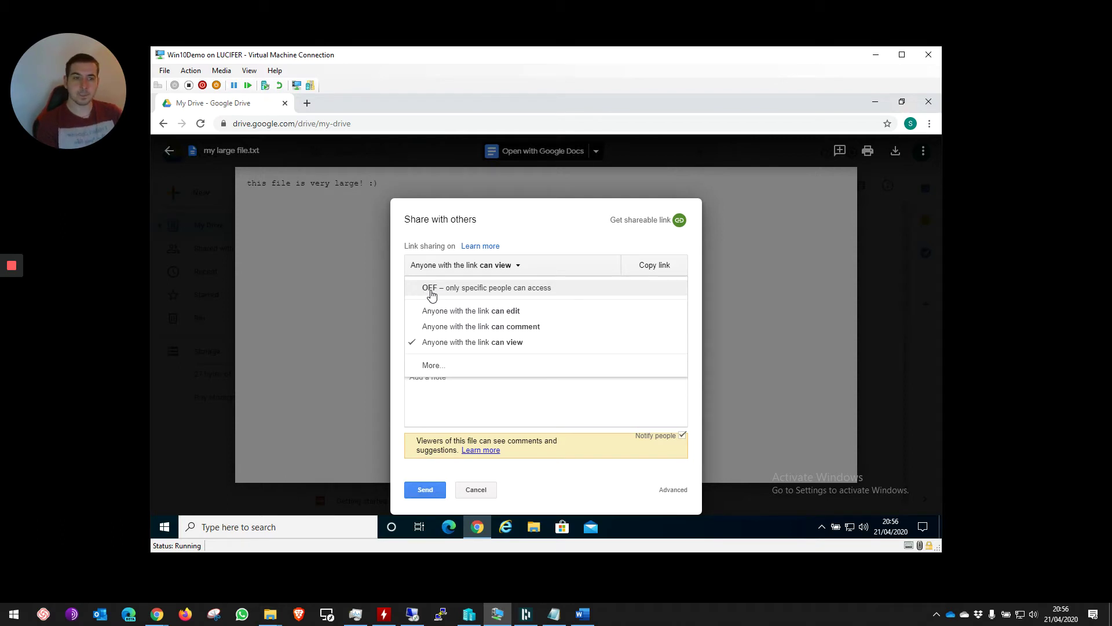
pyautogui.click(431, 289)
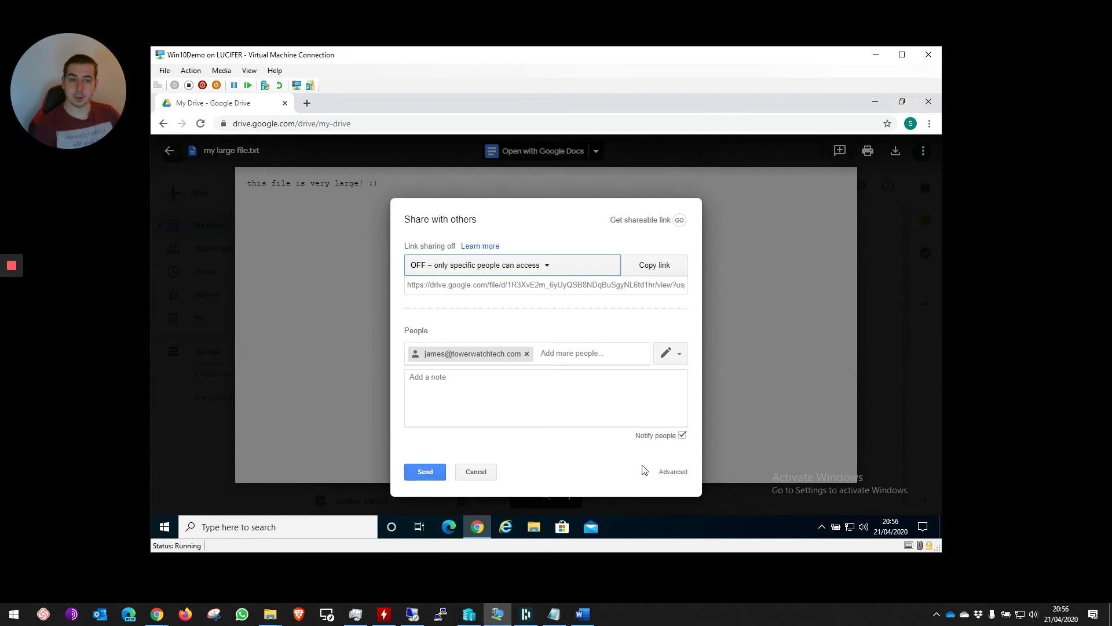
# - In advanced Sharing settings, disable download, print and copy for commenters and viewers, and save
pyautogui.click(671, 472)
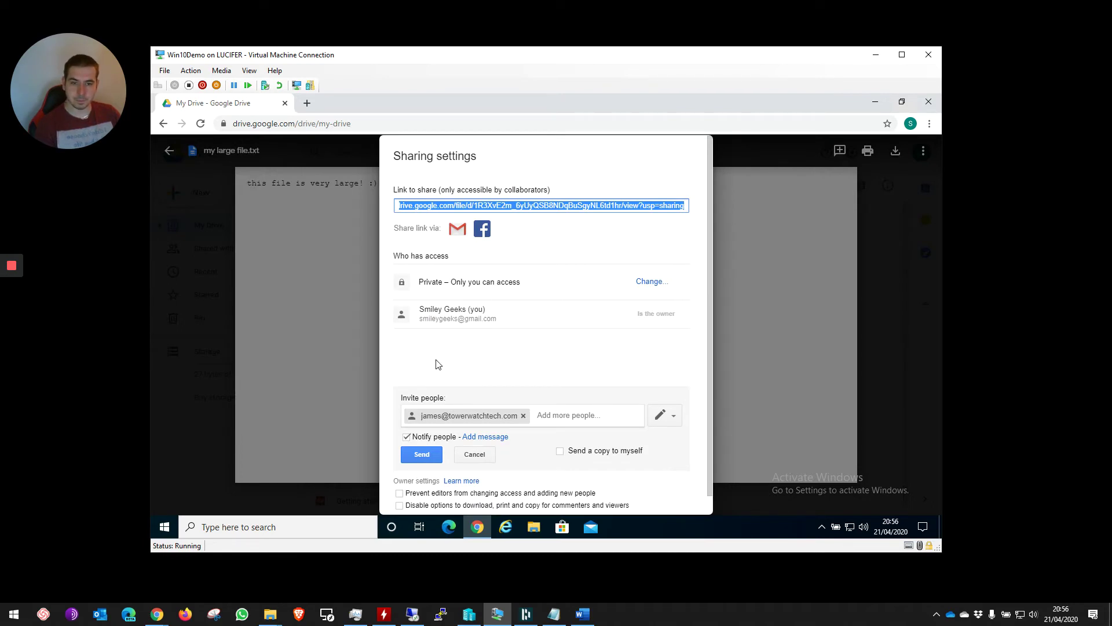
pyautogui.scroll(-1, 437, 342)
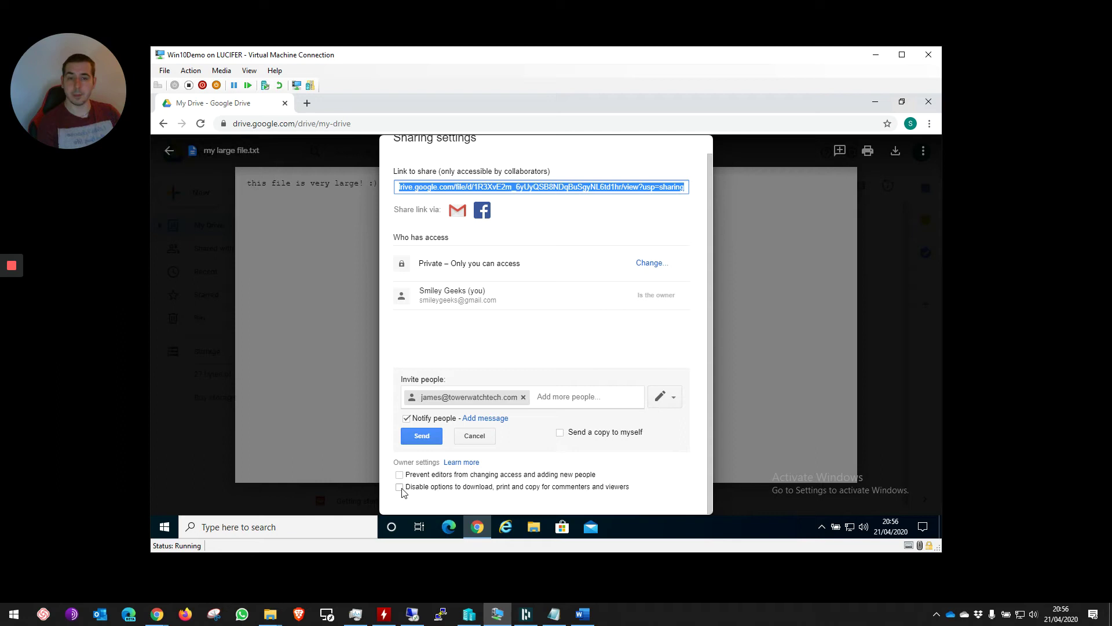
pyautogui.click(401, 488)
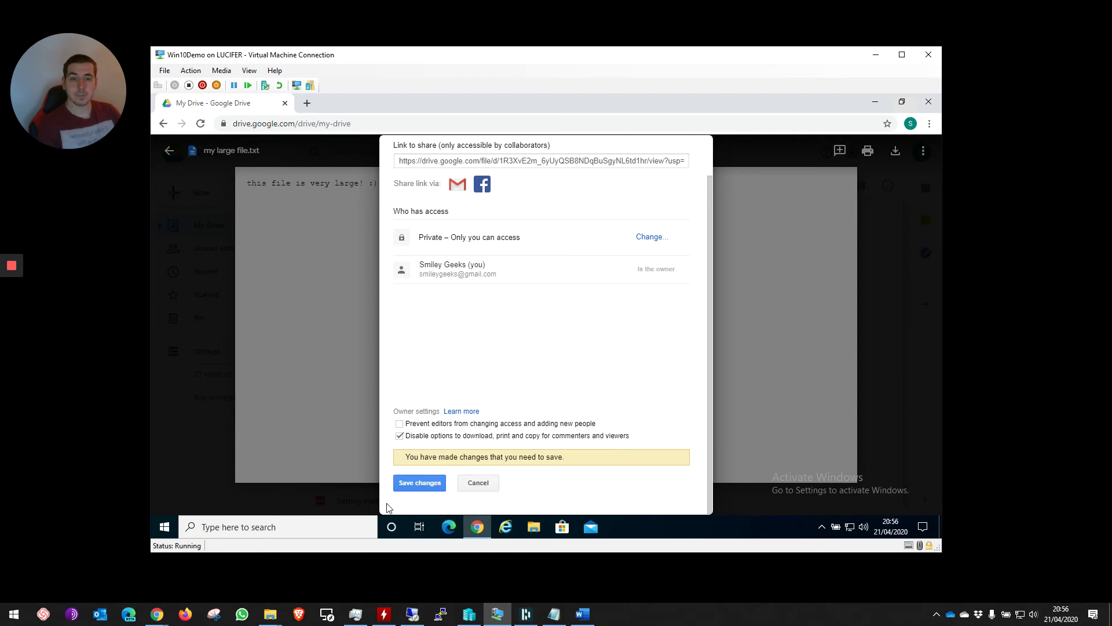
pyautogui.click(422, 483)
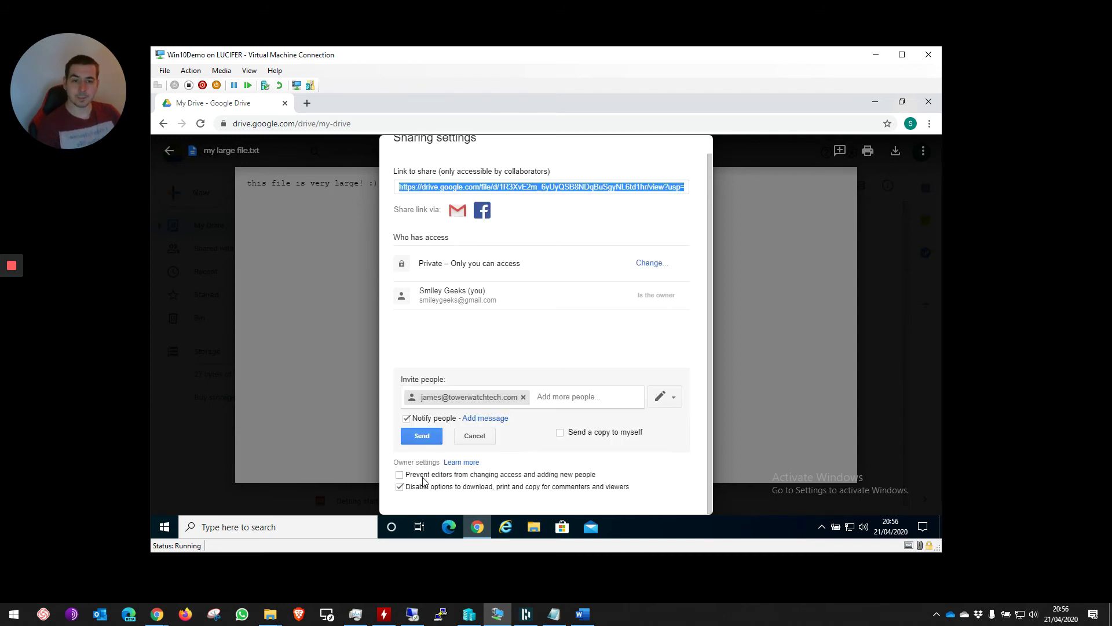
# - Send the invitation to the collaborator and confirm their permission stays Can edit
pyautogui.click(423, 438)
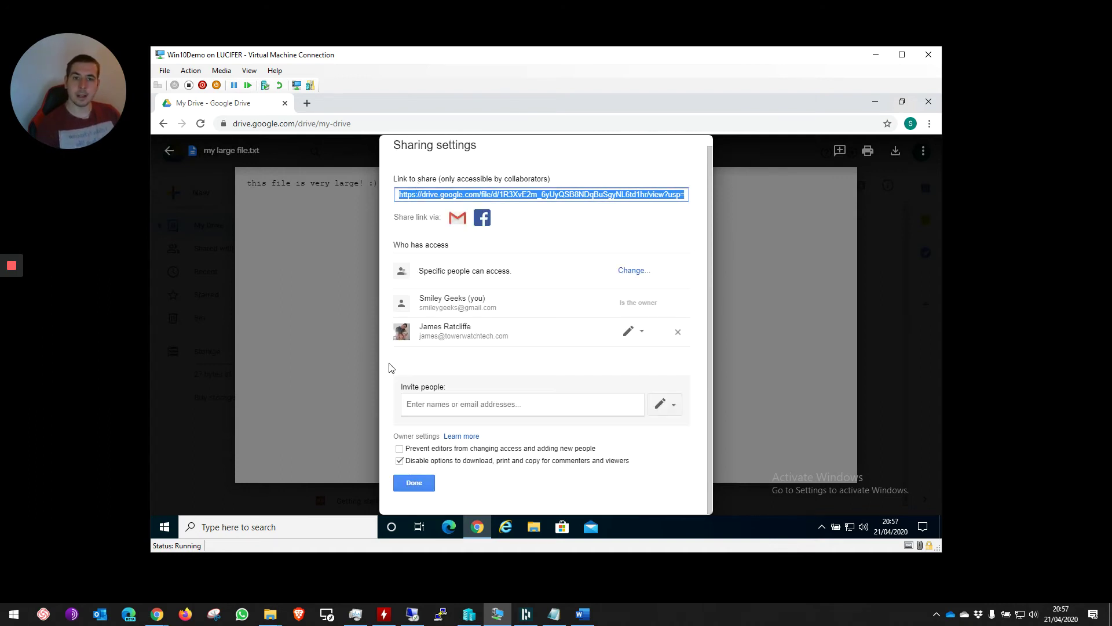
pyautogui.moveTo(423, 326); pyautogui.dragTo(527, 330)
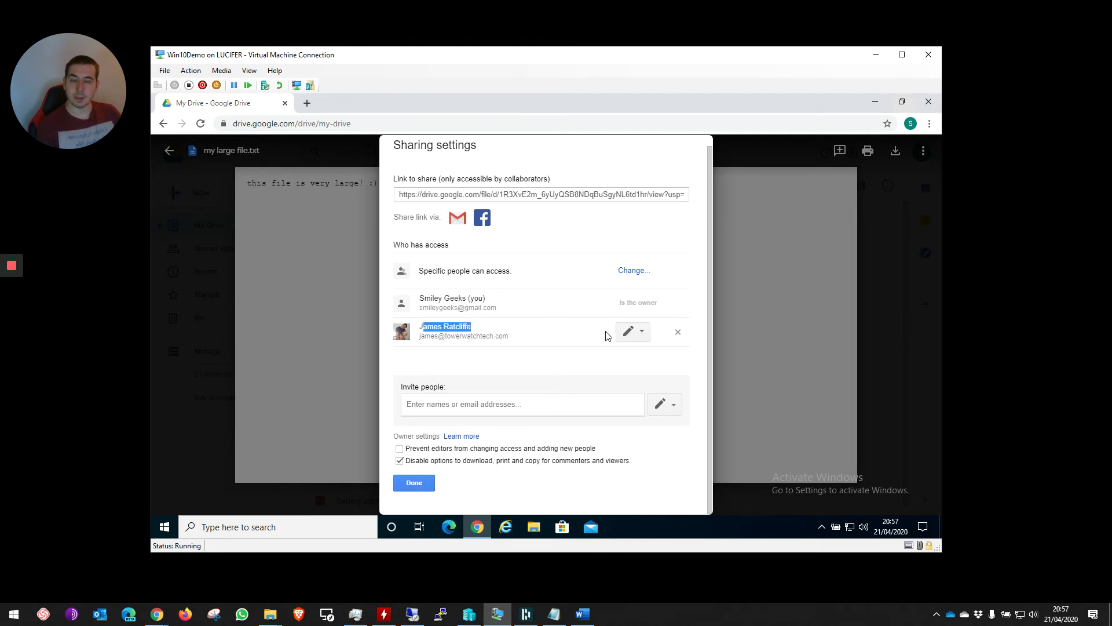
pyautogui.click(555, 372)
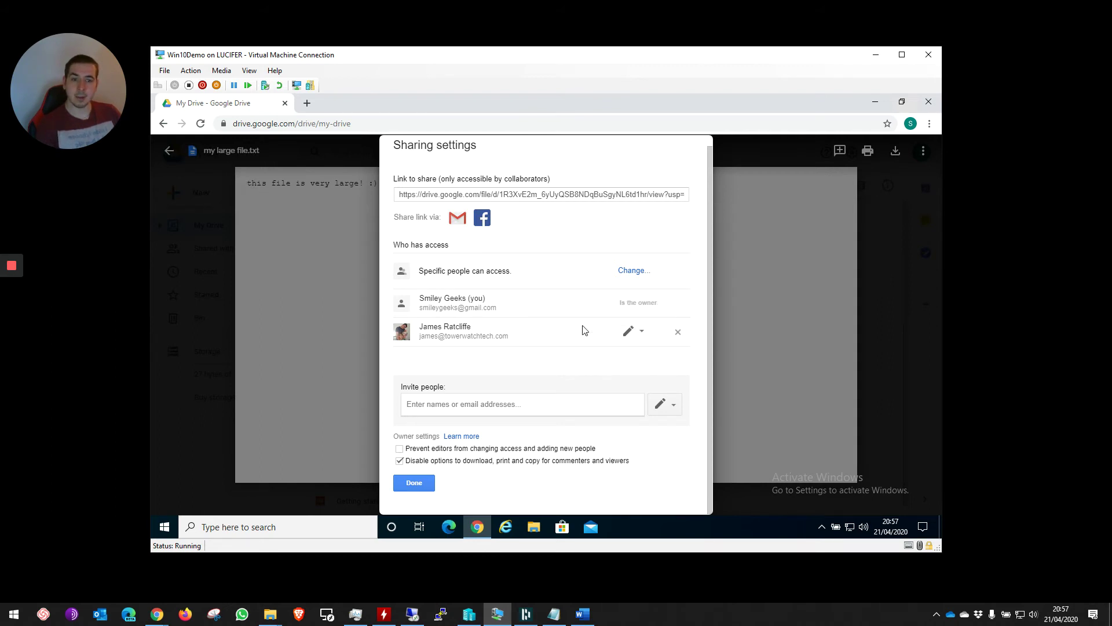
pyautogui.click(639, 333)
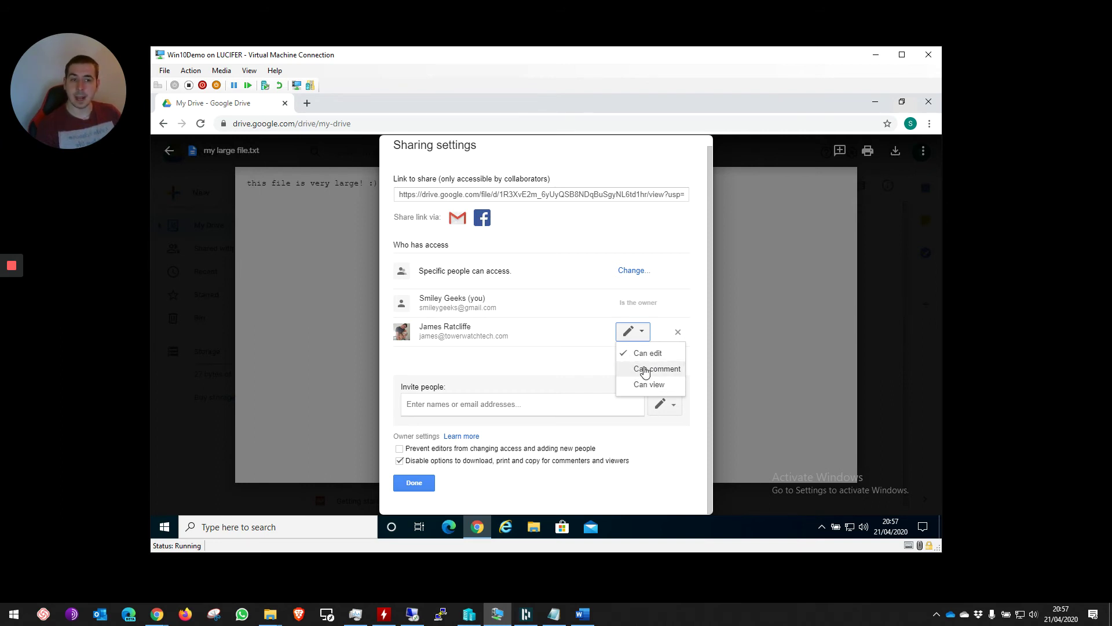
pyautogui.click(536, 371)
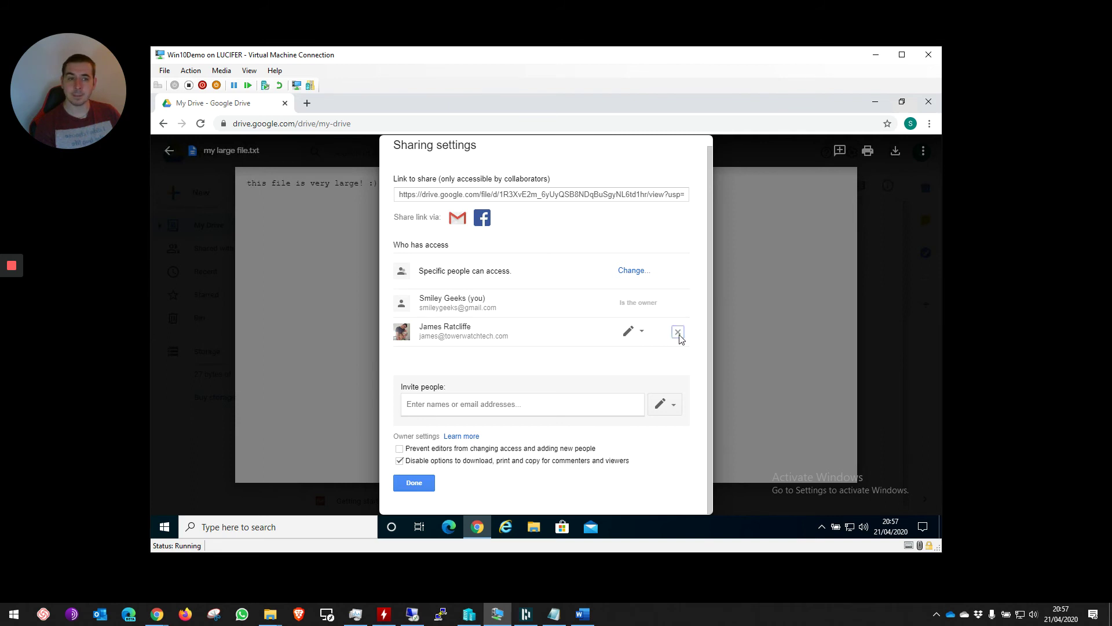
# - Remove the collaborator's access, save the change, and select the full share link
pyautogui.click(679, 334)
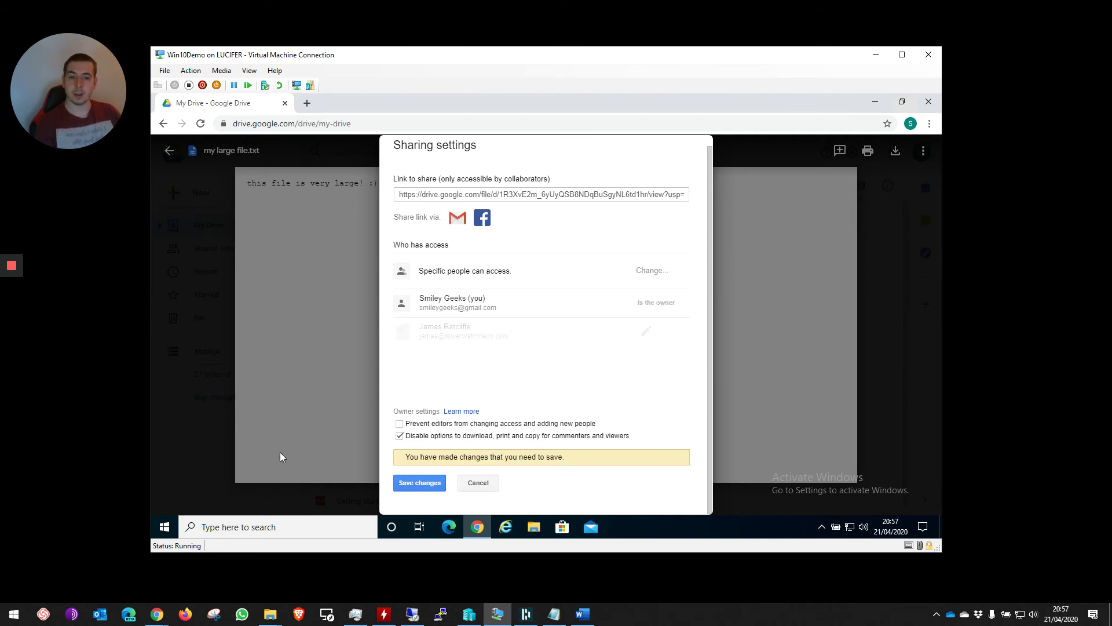
pyautogui.click(429, 486)
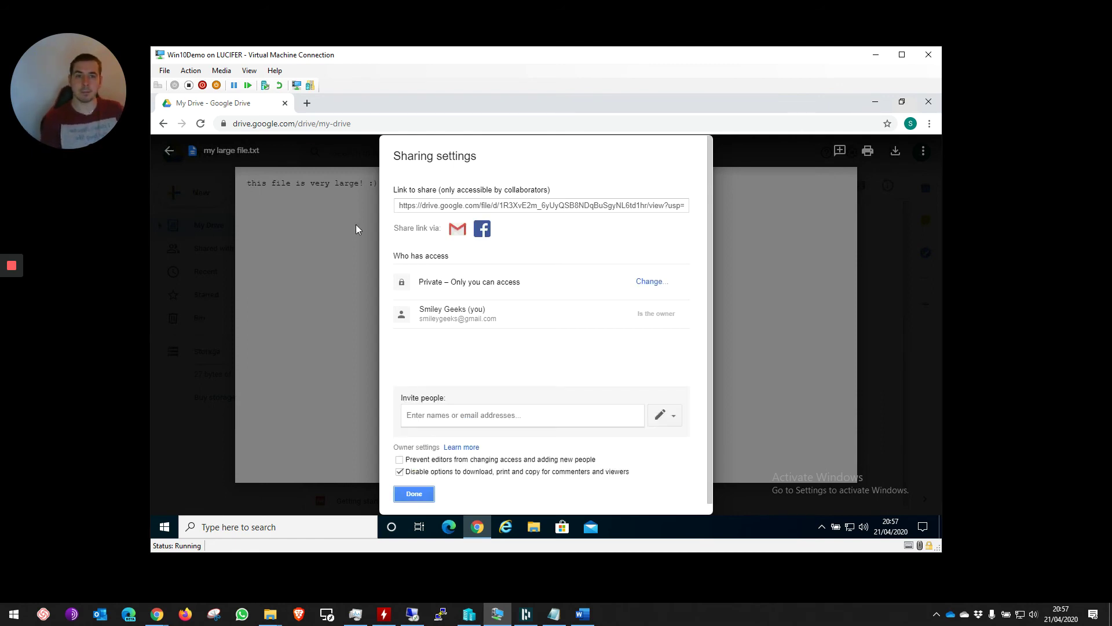
pyautogui.click(419, 206)
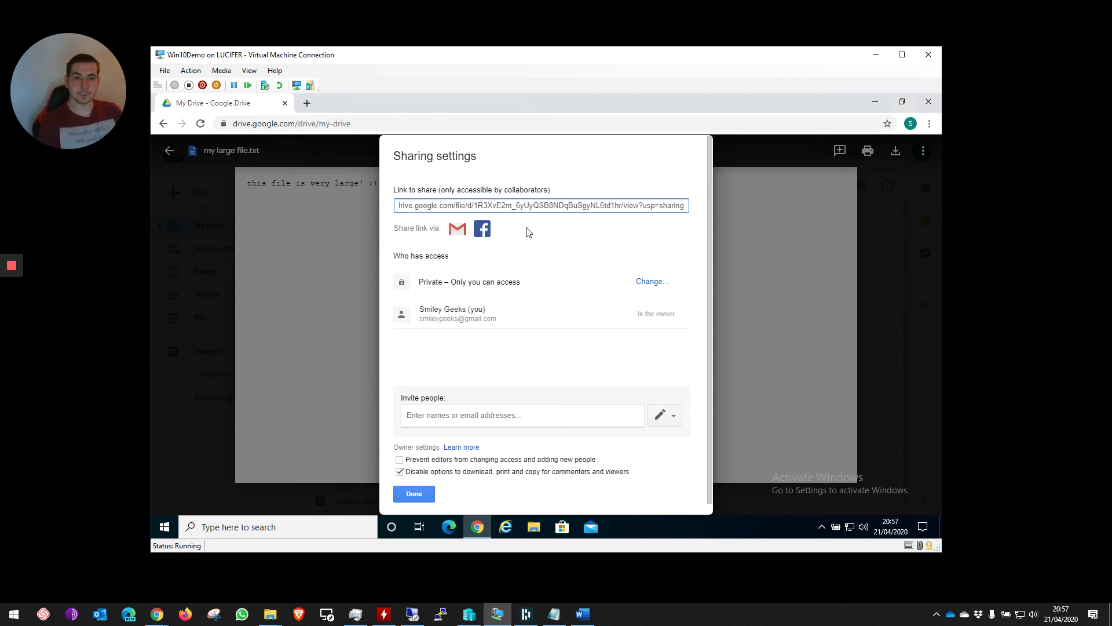
pyautogui.click(518, 207)
pyautogui.hotkey('ctrl', 'c')
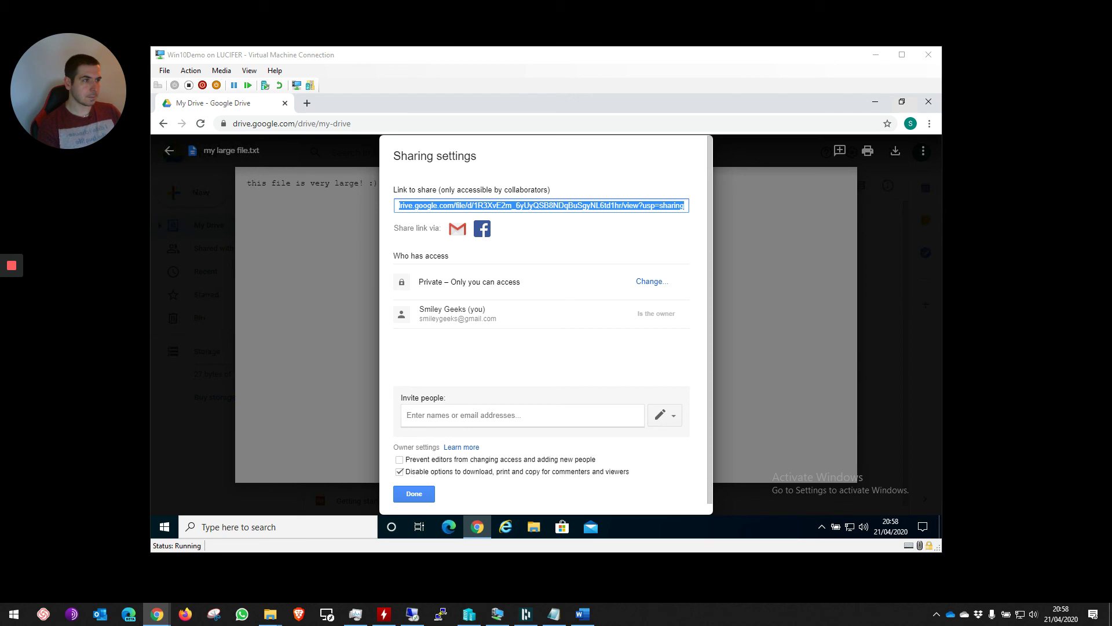
# - Open the copied Drive share link in a Firefox private window, reaching Google sign-in
pyautogui.hotkey('alt', 'Tab')
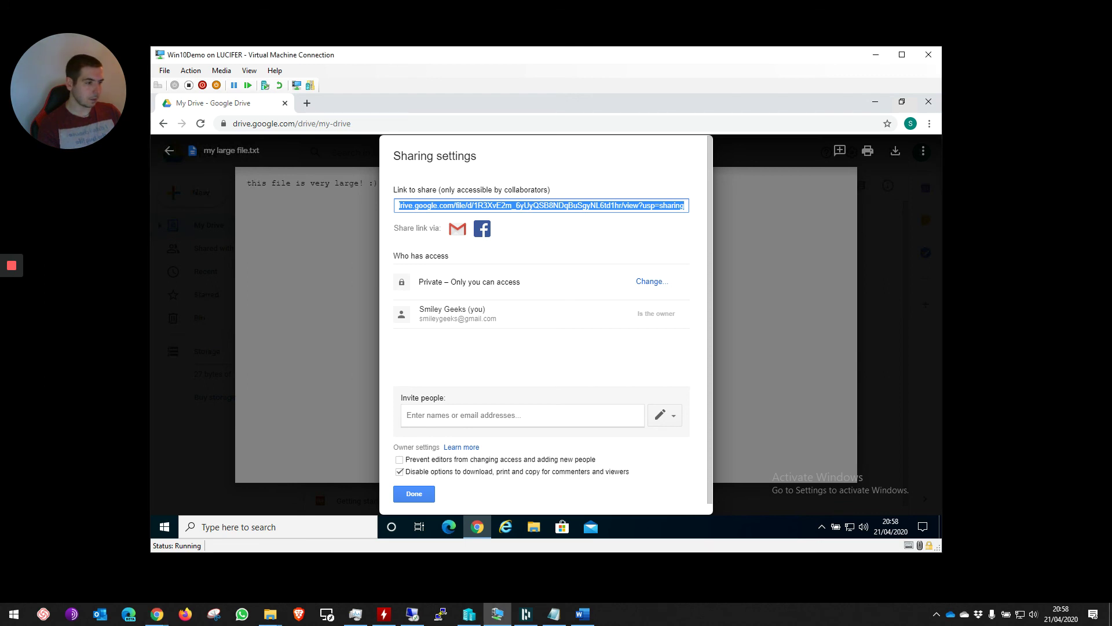
pyautogui.hotkey('alt', 'Tab')
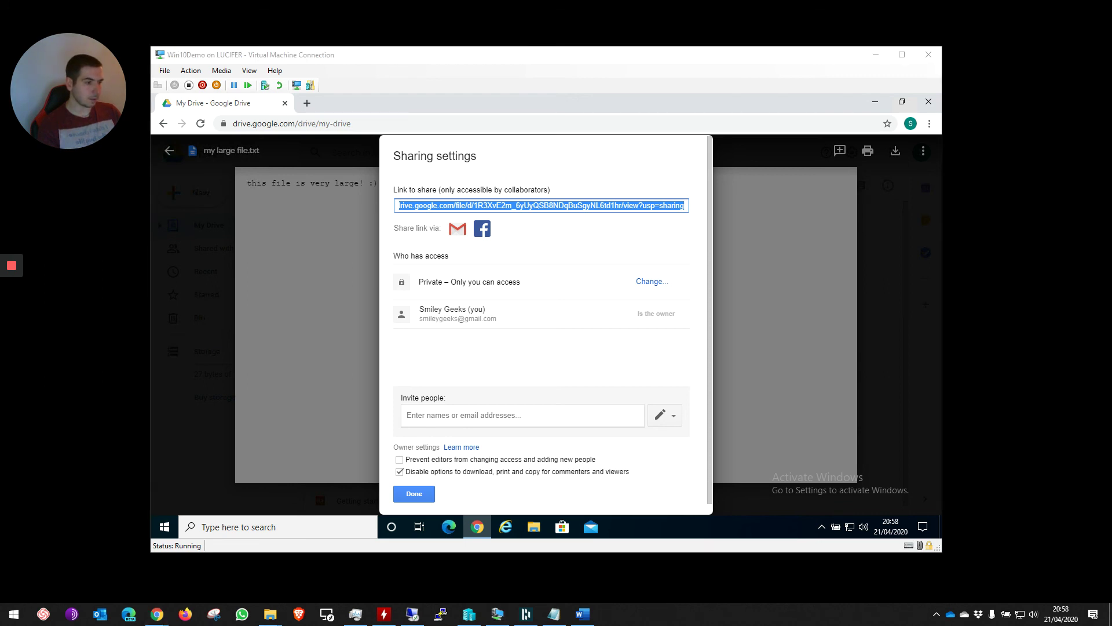
pyautogui.hotkey('ctrl', 'shift', 'p')
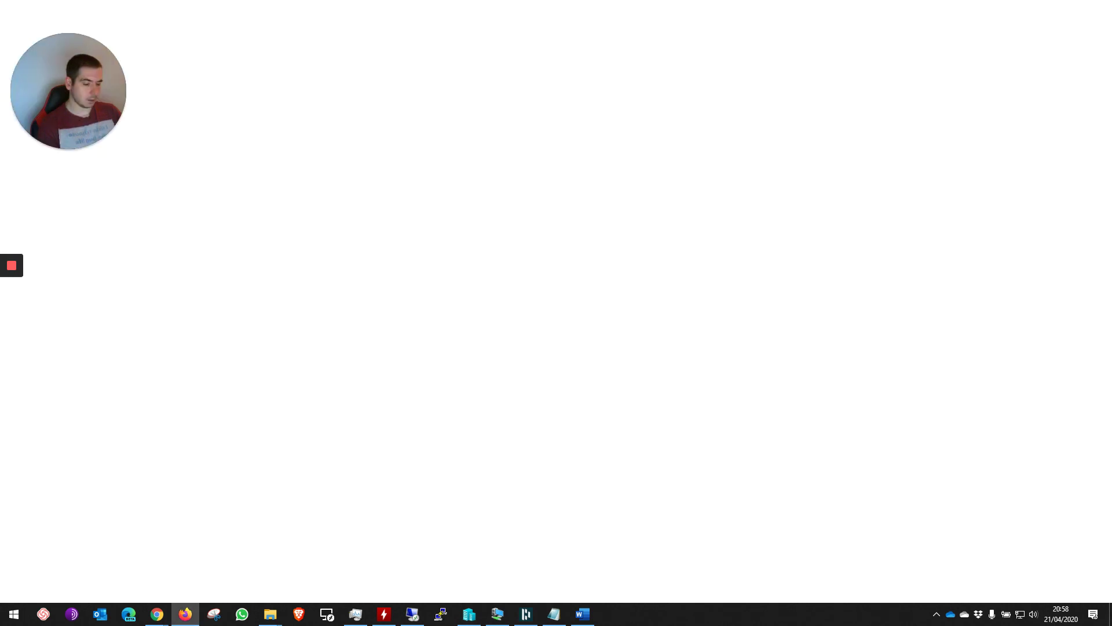
pyautogui.hotkey('ctrl', 'v')
pyautogui.press('Return')
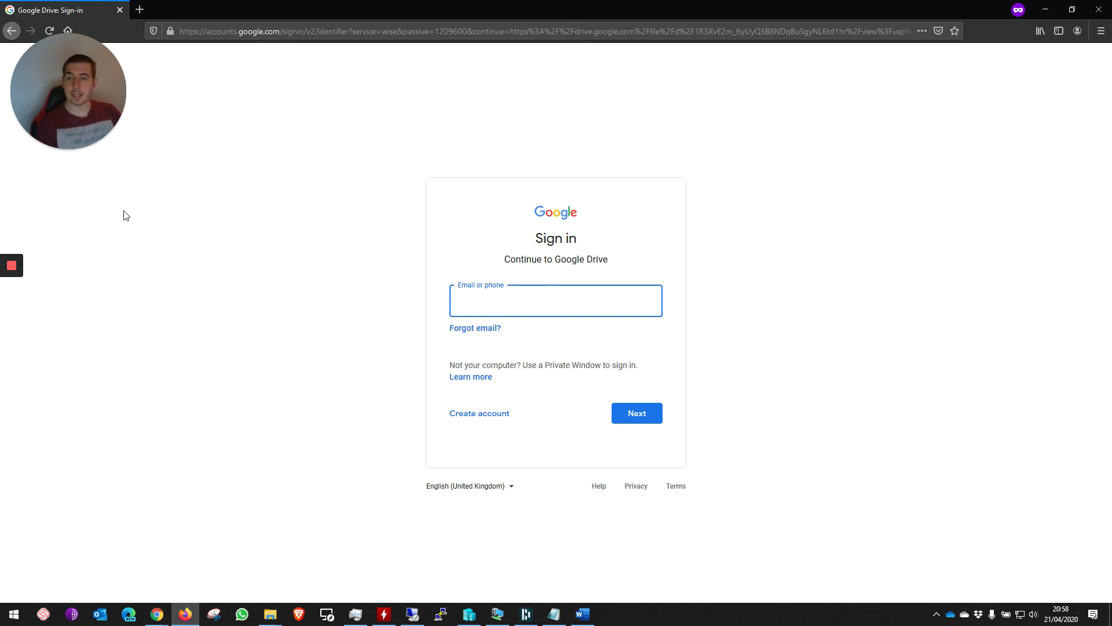
pyautogui.moveTo(8, 271)
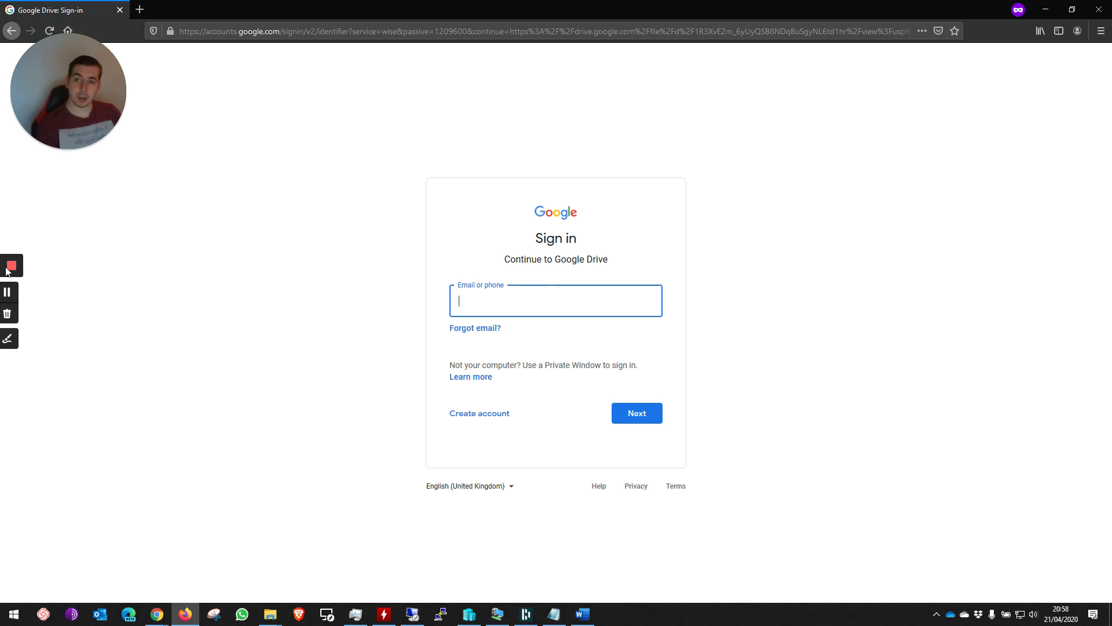